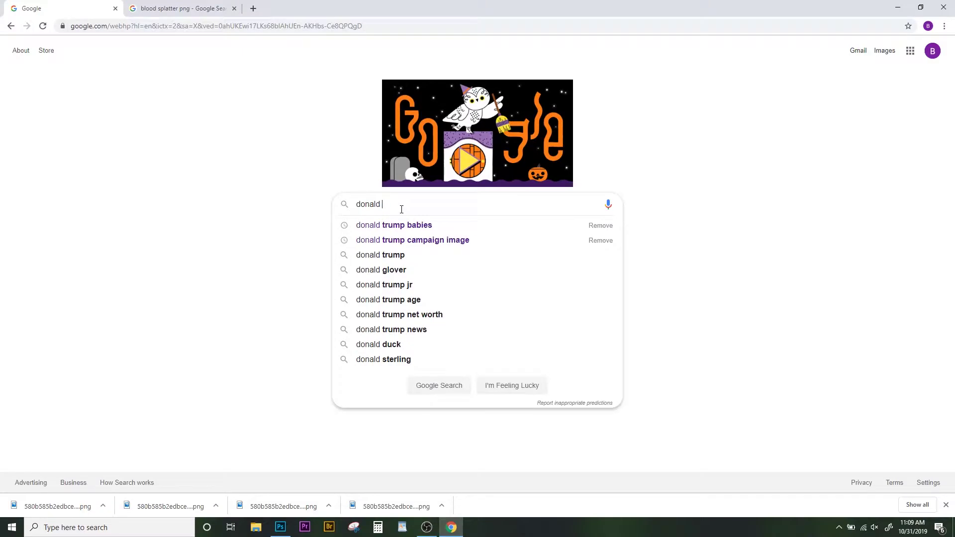
Step: Complete the Google Images search and preview the rally photo of the man holding two babies
type("ies")
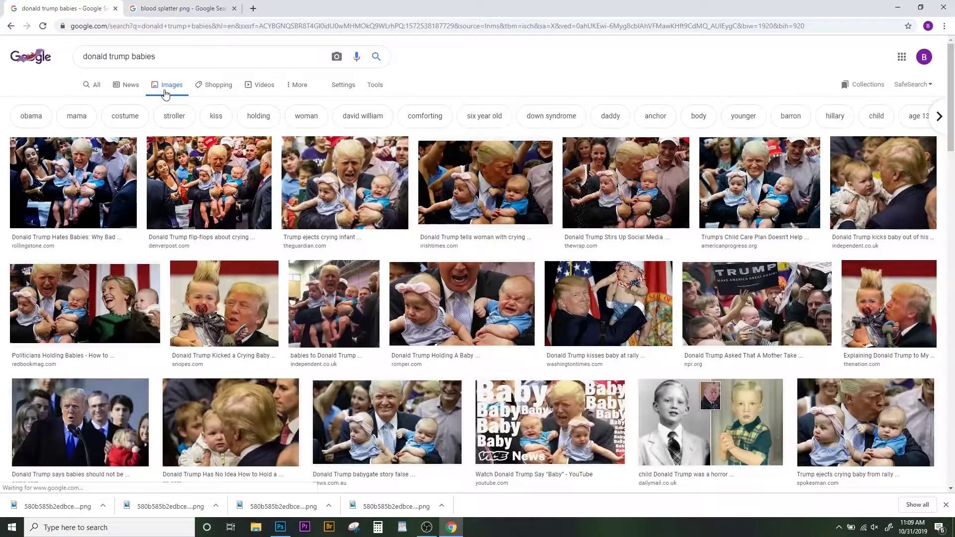
scroll(124, 85, "down", 2)
left_click(89, 73)
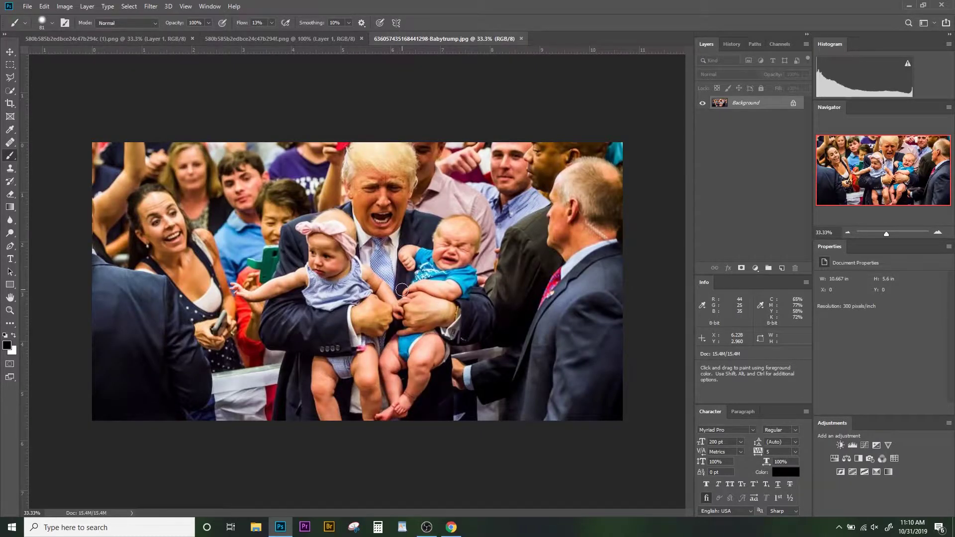
Step: Duplicate the Background layer and, in Liquify, warp the woman's mouth into a wider grin
left_click_drag(762, 106, 782, 269)
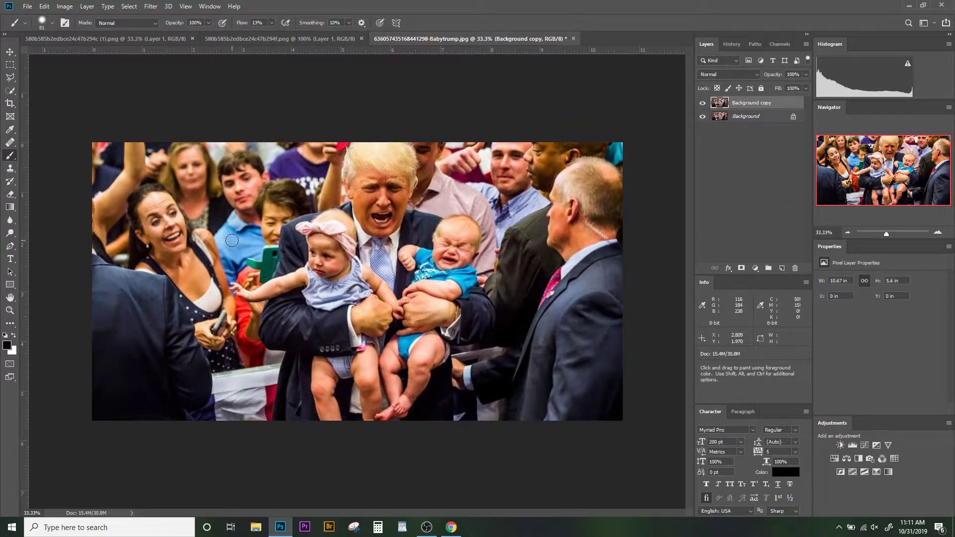
left_click(150, 6)
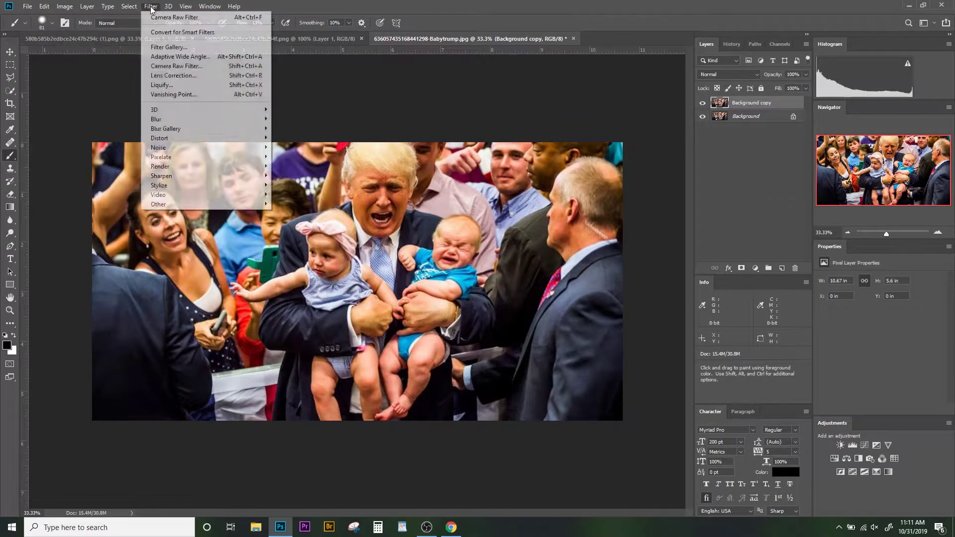
left_click(179, 87)
scroll(133, 193, "up", 5)
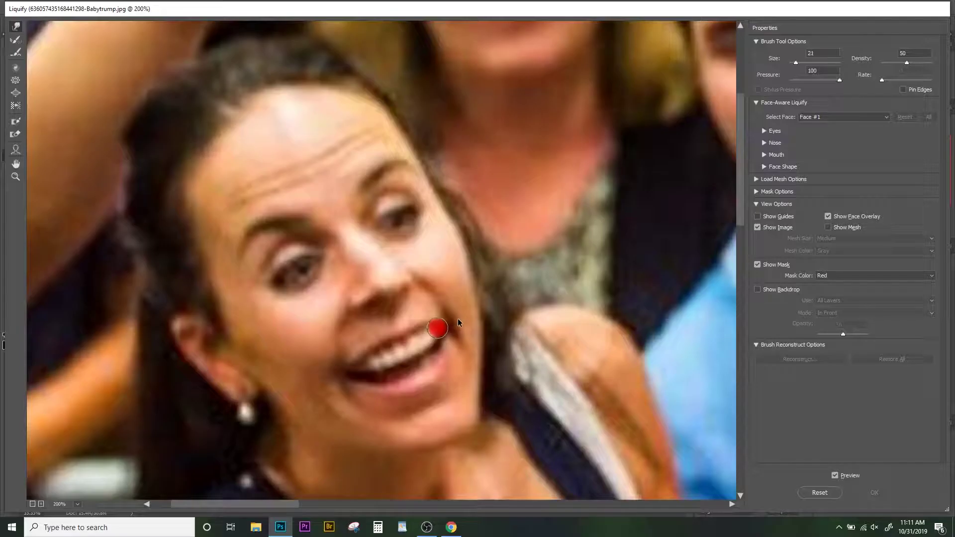
left_click_drag(437, 326, 450, 295)
left_click_drag(343, 374, 332, 361)
Step: With a larger Bloat brush, swell the woman's and the boy's eyes into dark blobs
key("bracketright")
key("bracketright")
key("bracketright")
key("bracketright")
key("bracketright")
key("bracketright")
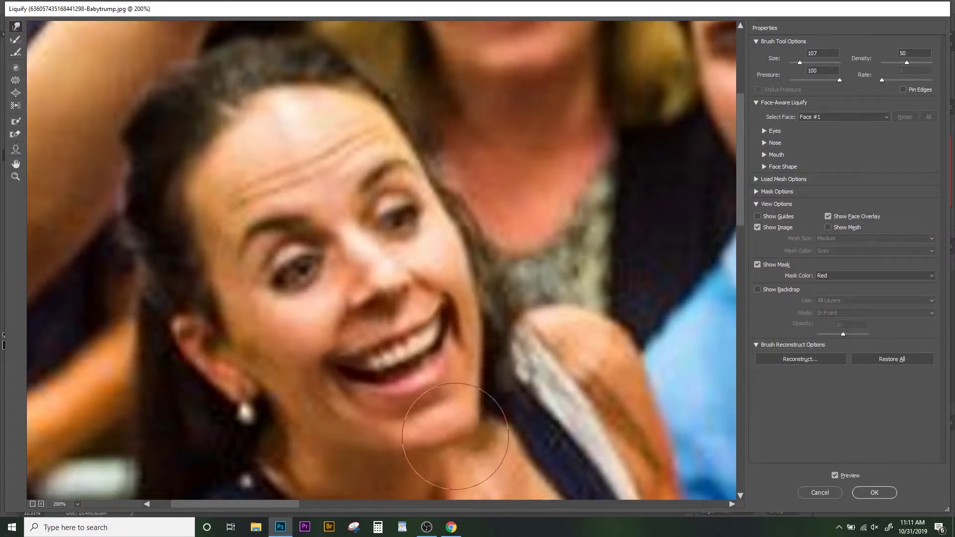
key("b")
key("bracketright")
key("bracketright")
left_click(297, 275)
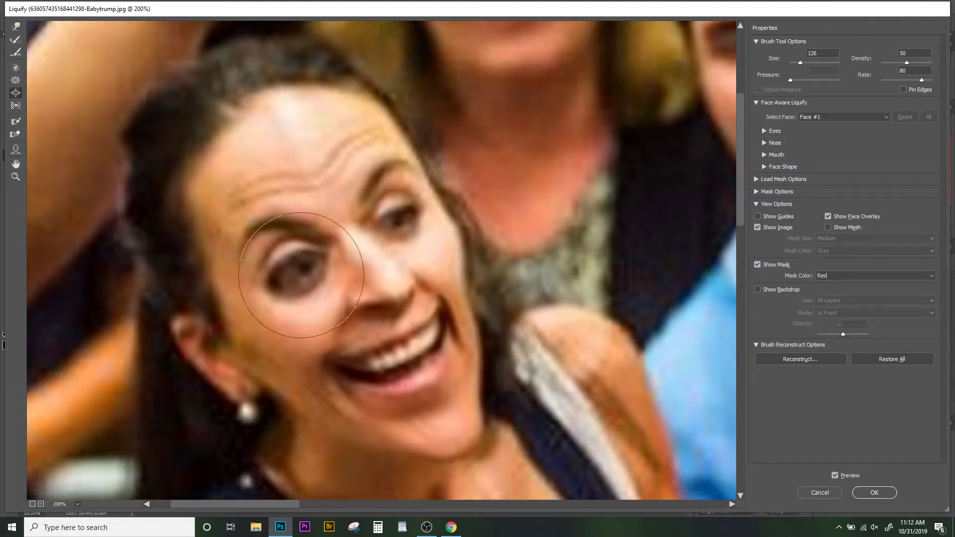
left_click(392, 219)
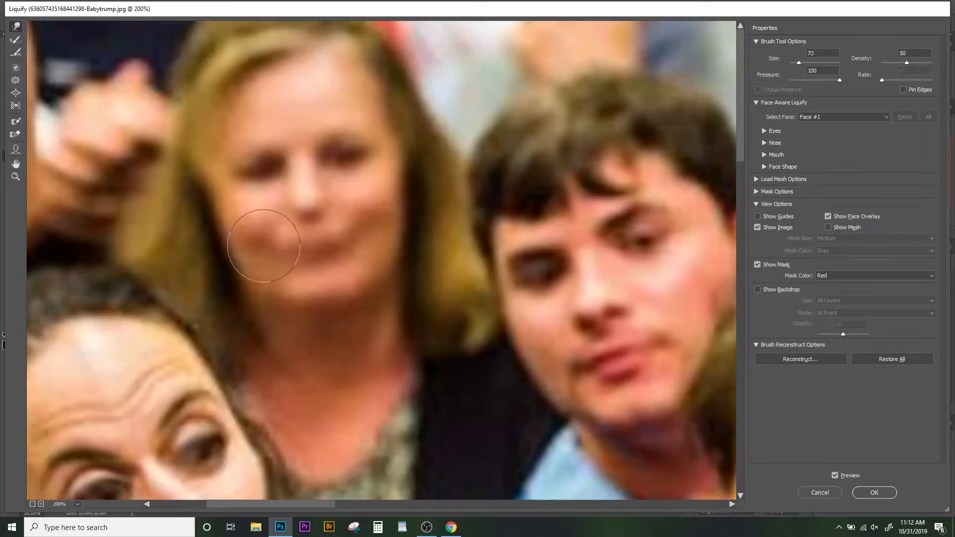
left_click(261, 167)
left_click(343, 155)
left_click(542, 269)
Step: With a smaller brush, warp the boy's lip and bloat both of the bald man's eyes
left_click(636, 231)
left_click(625, 342)
left_click_drag(654, 339, 557, 354)
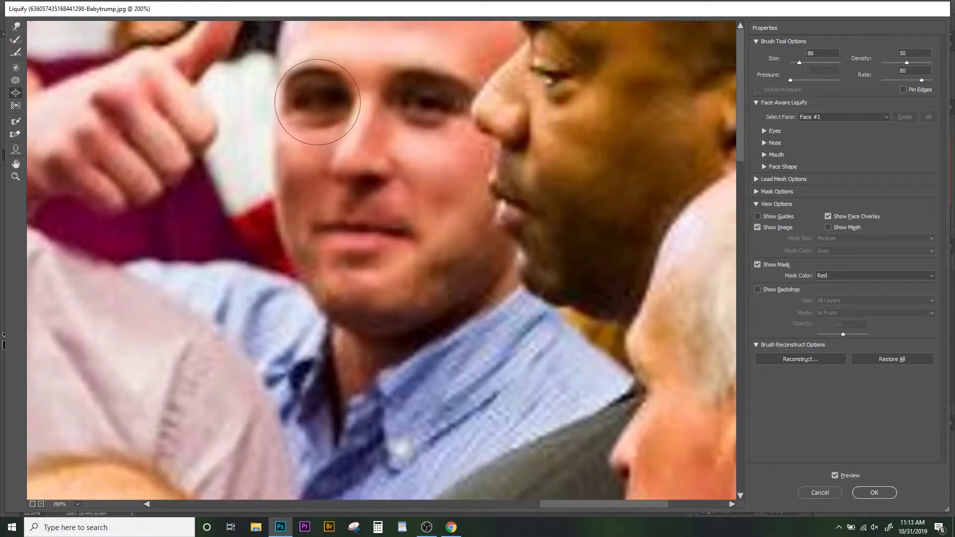
left_click(318, 102)
left_click(426, 107)
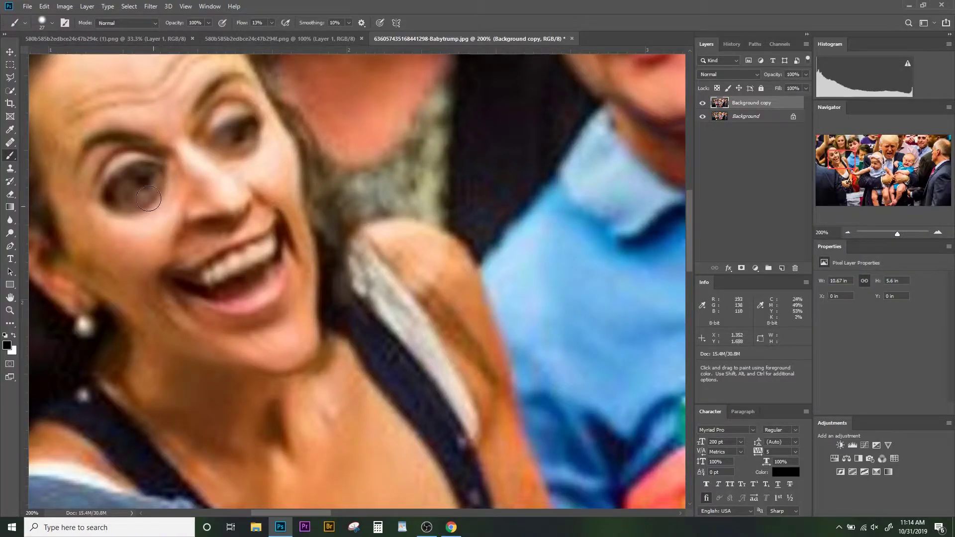
Step: Paint the woman's eyes and the thumbs-up man's eye solid black with the Brush
left_click_drag(133, 181, 121, 188)
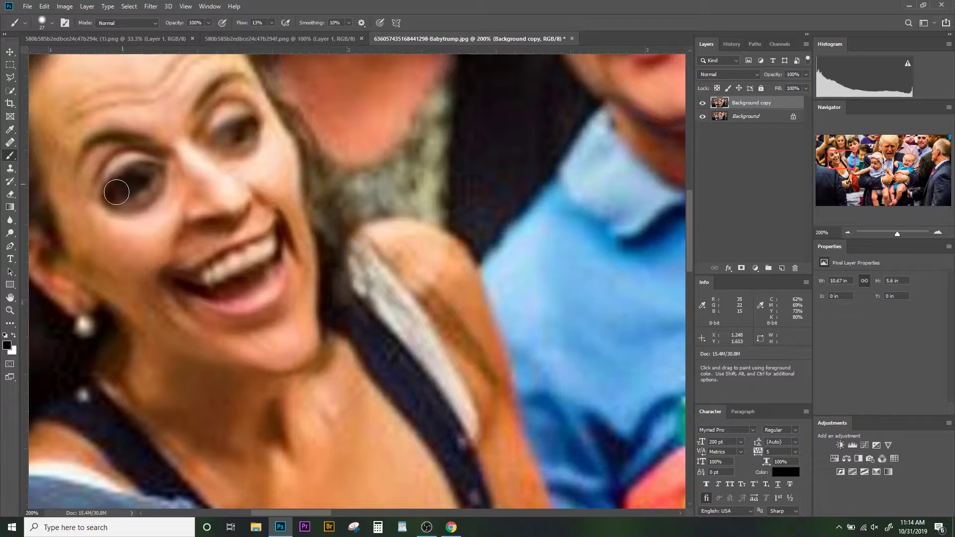
right_click(152, 171, "alt")
left_click_drag(128, 181, 128, 177)
left_click_drag(234, 124, 235, 139)
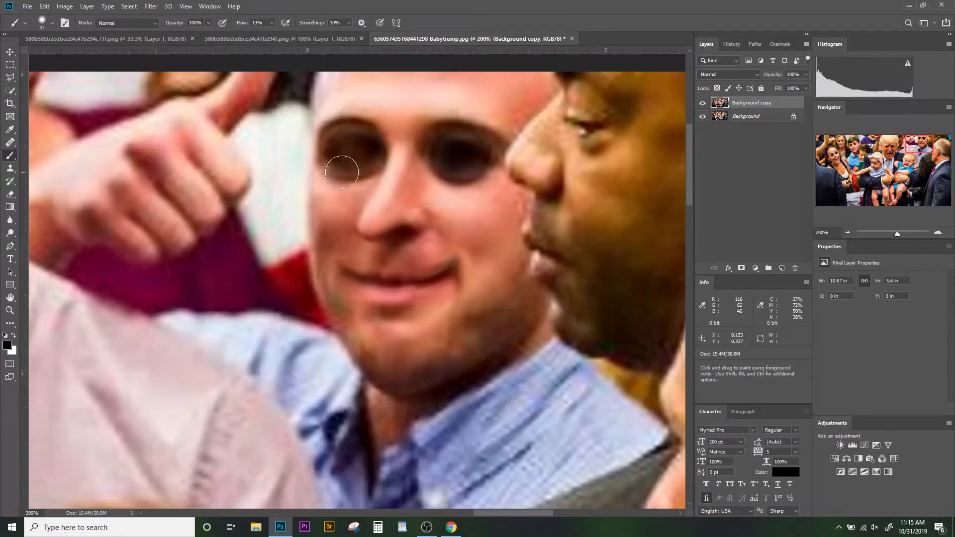
left_click_drag(341, 160, 368, 164)
Step: Warp the central man's teeth into a gap-toothed grin, then duplicate the Background copy layer
left_click(380, 298, "alt")
left_click(380, 298, "alt")
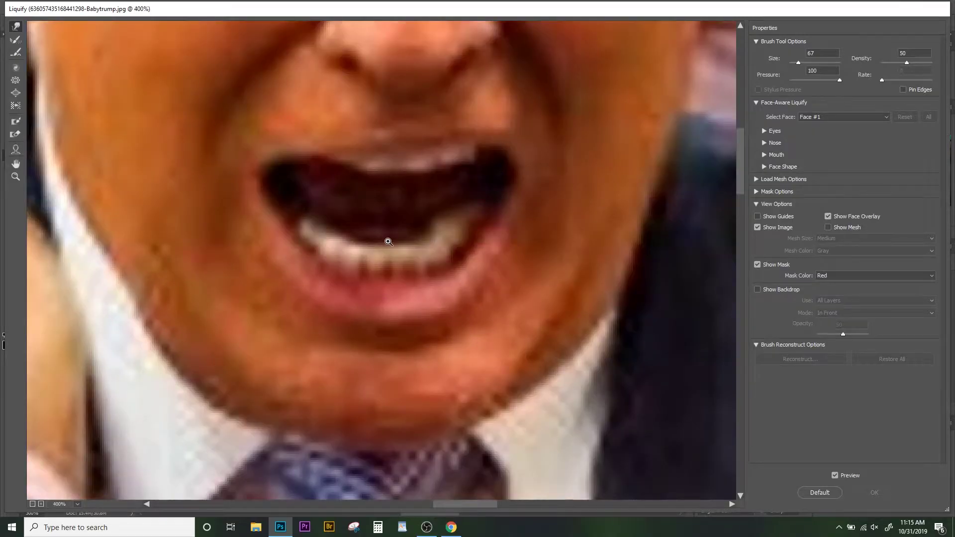
left_click(388, 242)
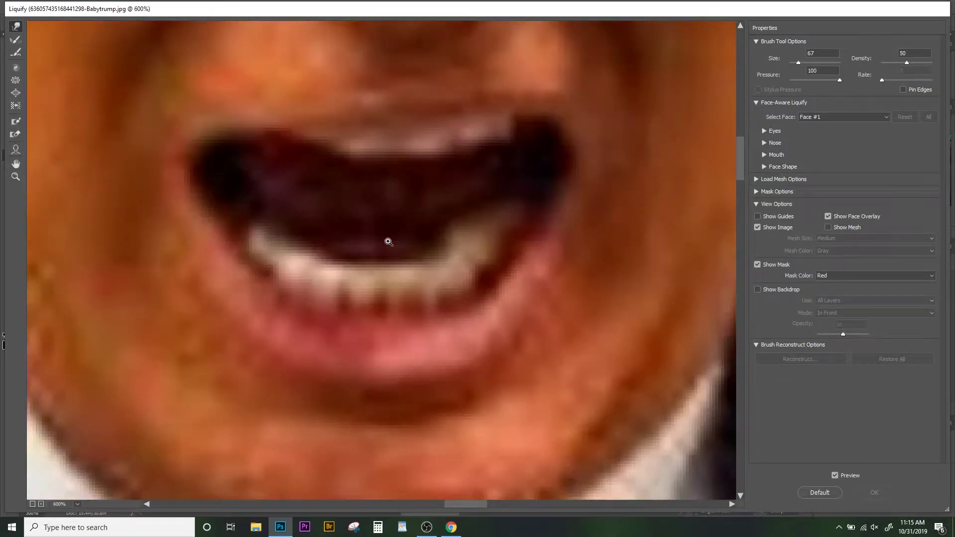
mouse_move(323, 249)
left_mouse_down()
mouse_move(349, 269)
mouse_move(328, 225)
left_mouse_up()
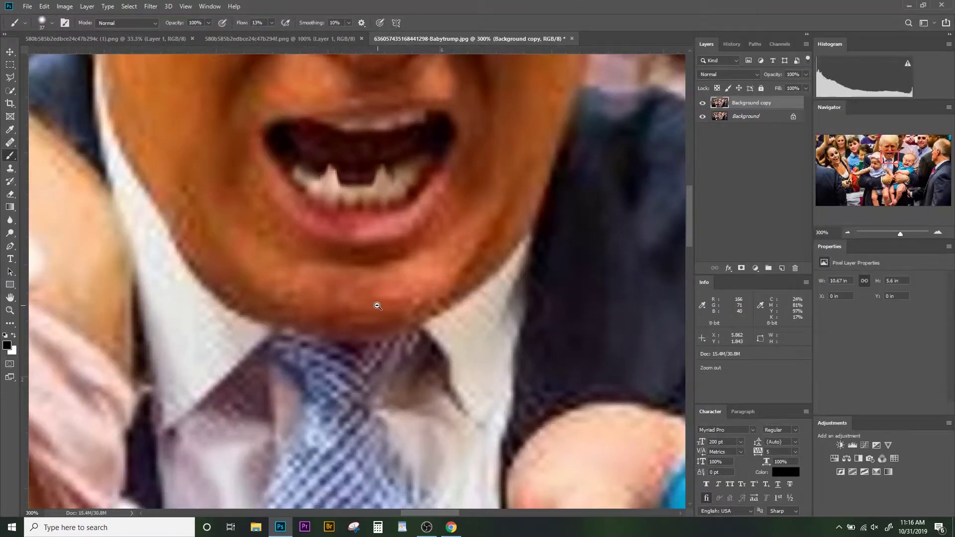
left_click(378, 305)
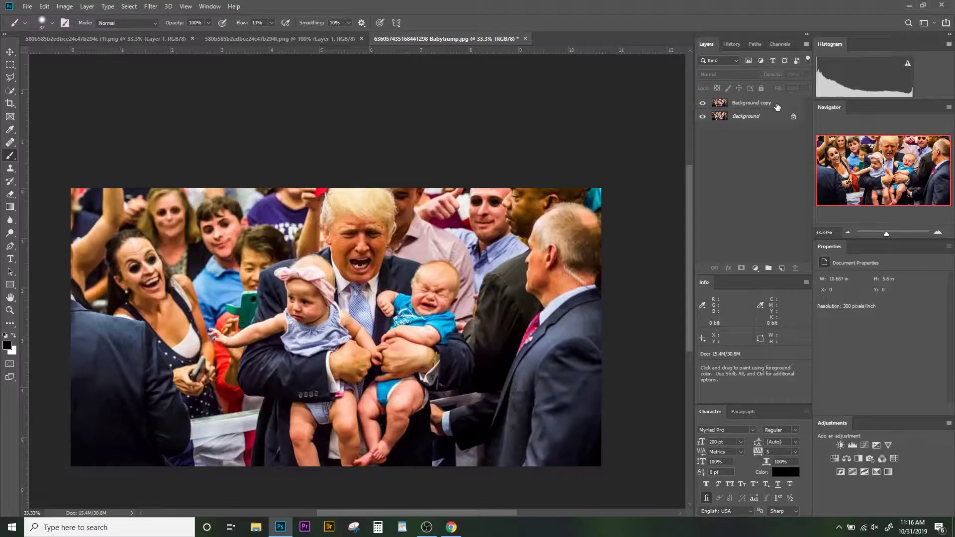
left_click(775, 103)
left_click_drag(775, 104, 781, 268)
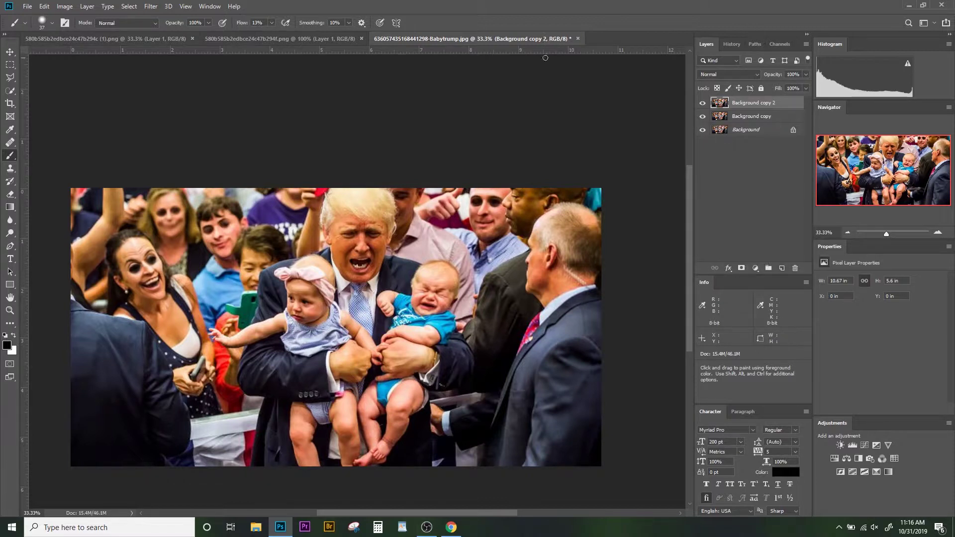
Step: In Camera Raw HSL, set Reds/Oranges saturation -75, Oranges hue +65 and luminance +53, then apply
left_click(151, 6)
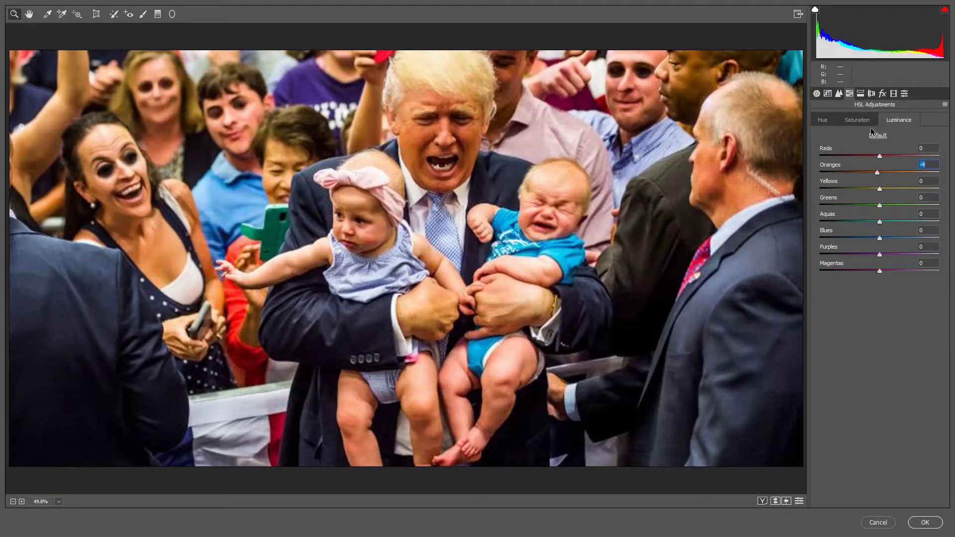
left_click(857, 120)
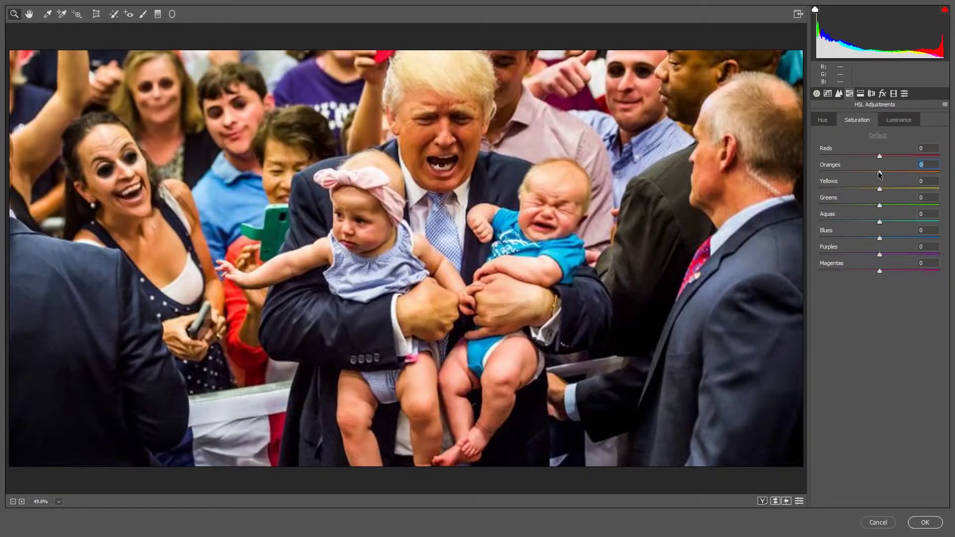
left_click_drag(866, 174, 834, 176)
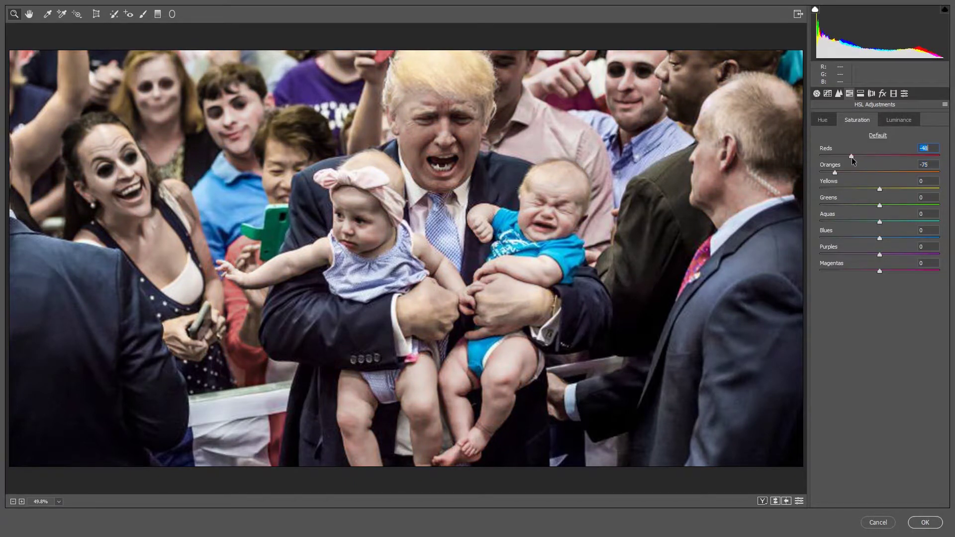
left_click(828, 123)
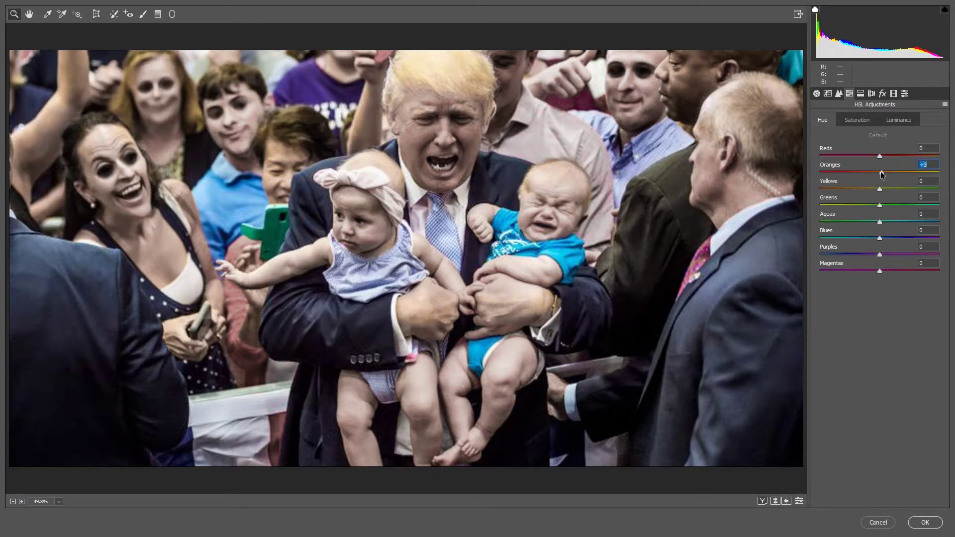
left_click_drag(905, 170, 917, 170)
left_click(899, 120)
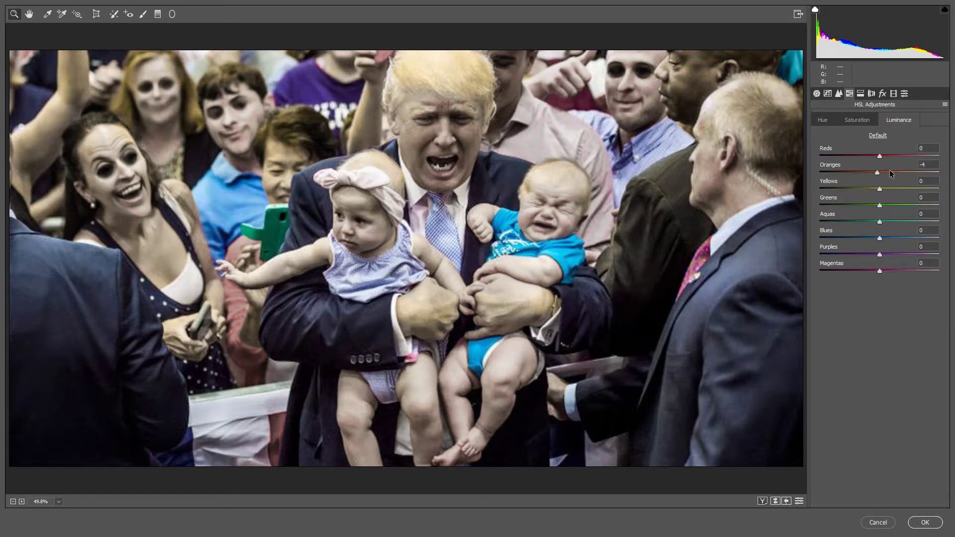
left_click_drag(878, 174, 903, 172)
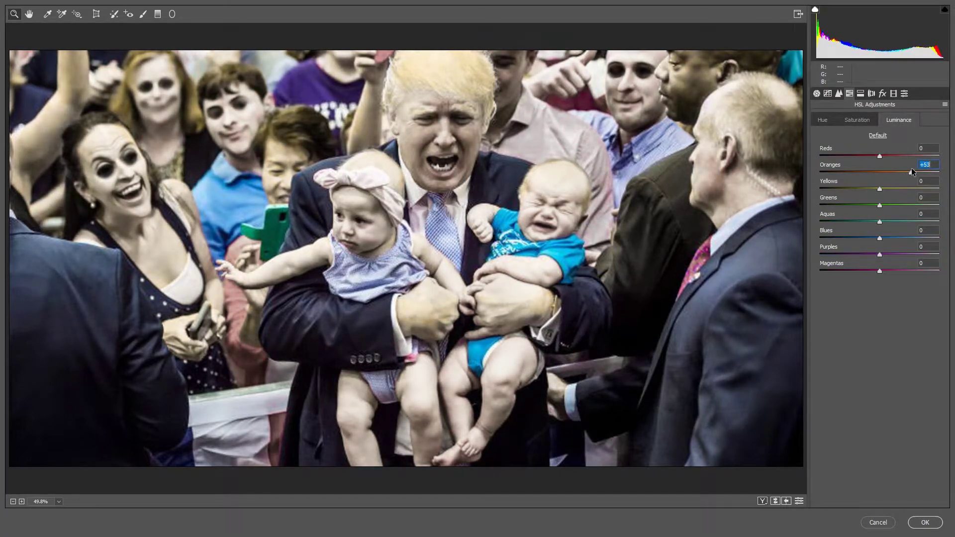
key("Return")
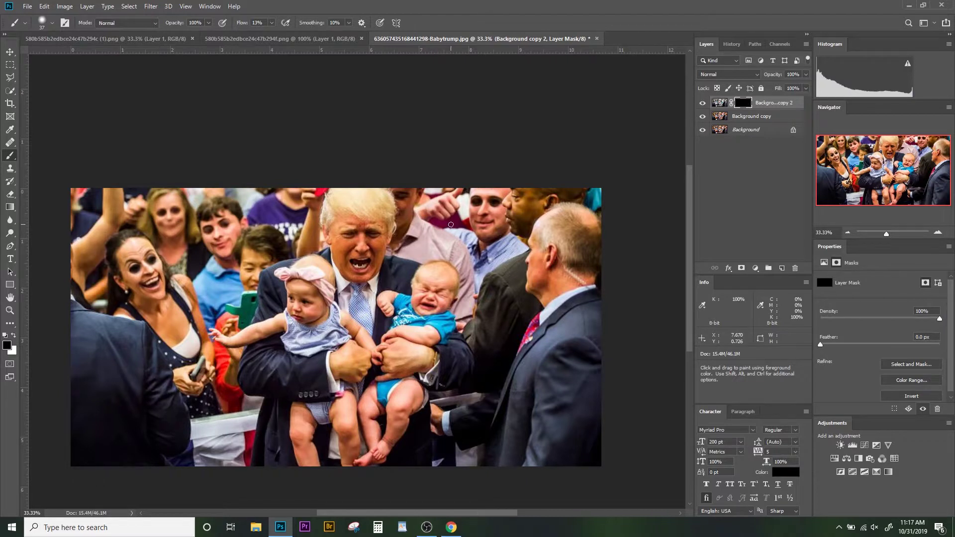
Step: Switch to white, enlarge the brush to about 148 px and reveal grey skin on the central faces
key("x")
left_click_drag(346, 245, 381, 243)
right_click(363, 252)
mouse_move(348, 251)
left_mouse_down()
mouse_move(377, 250)
mouse_move(364, 243)
mouse_move(359, 258)
mouse_move(379, 234)
mouse_move(399, 259)
mouse_move(368, 195)
left_mouse_up()
mouse_move(328, 227)
left_mouse_down()
mouse_move(347, 281)
mouse_move(383, 278)
mouse_move(398, 303)
mouse_move(448, 199)
mouse_move(572, 149)
left_mouse_up()
Step: Grey the faces behind the central man, the blonde and smiling women, and the smiling woman's arm
key("Tab")
left_click_drag(776, 125, 825, 256)
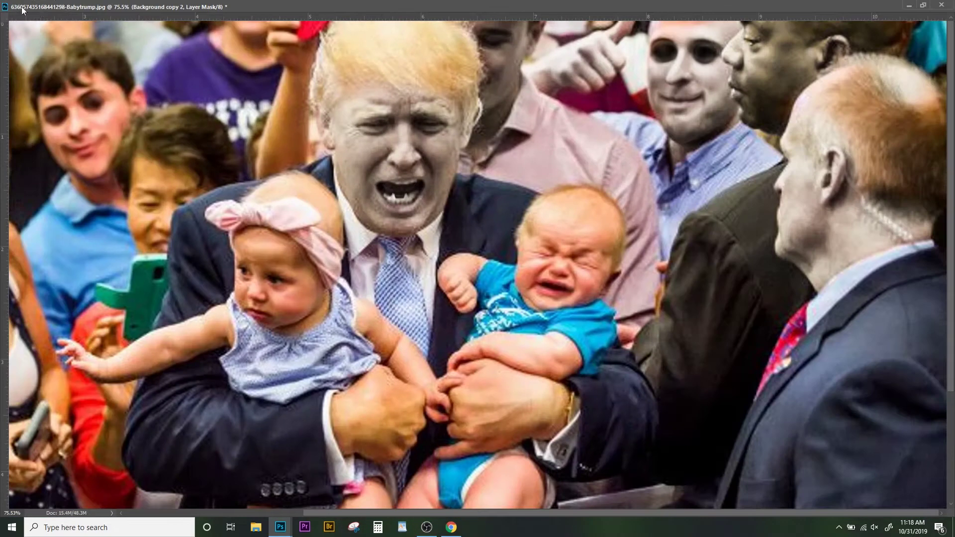
key("Tab")
left_click_drag(260, 160, 633, 189)
mouse_move(308, 129)
left_mouse_down()
mouse_move(318, 224)
mouse_move(298, 398)
mouse_move(149, 199)
mouse_move(149, 309)
left_mouse_up()
mouse_move(346, 498)
left_mouse_down()
mouse_move(312, 198)
mouse_move(262, 284)
mouse_move(384, 256)
left_mouse_up()
key("ctrl+minus")
key("ctrl+minus")
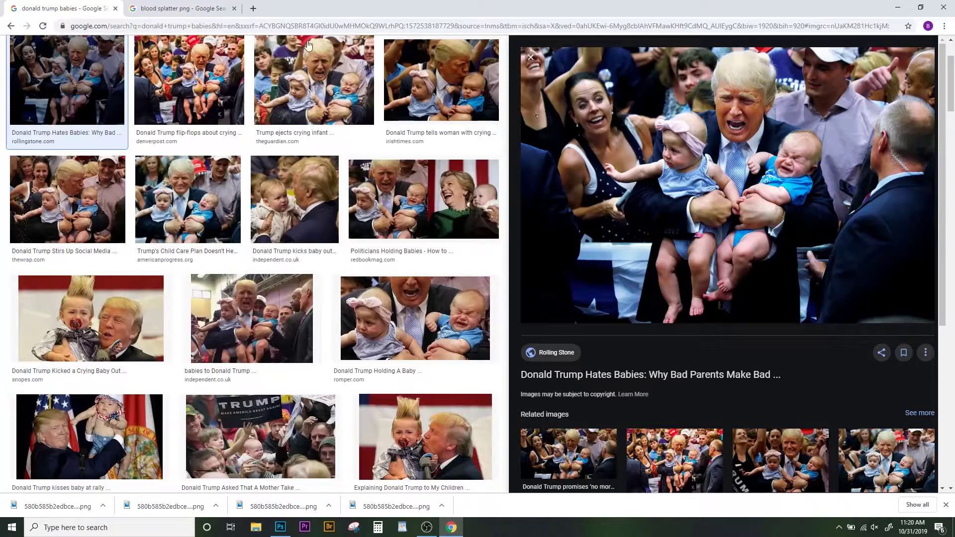
Step: Check the blood splatter PNG results, then bring up the 580b585b…png splatter document in Photoshop
left_click(180, 10)
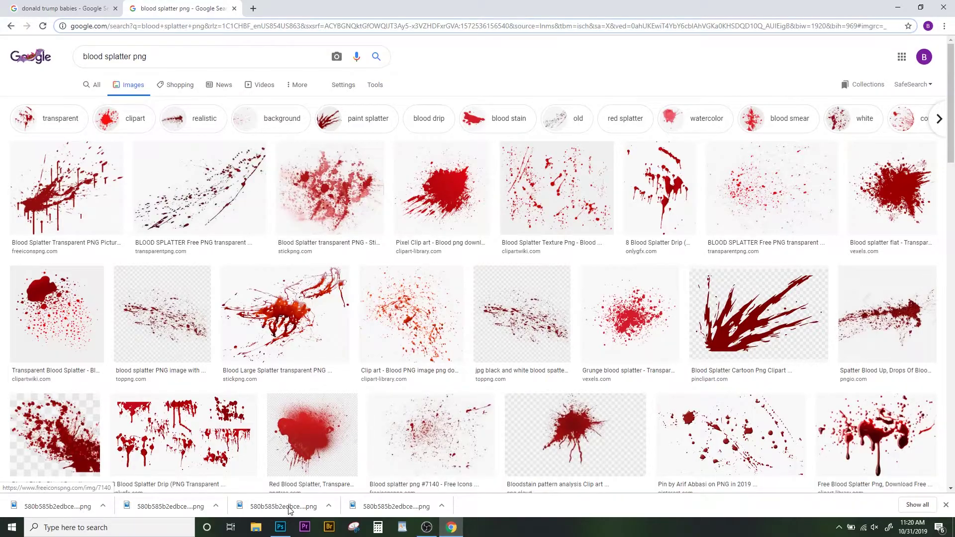
left_click(280, 528)
left_click(262, 38)
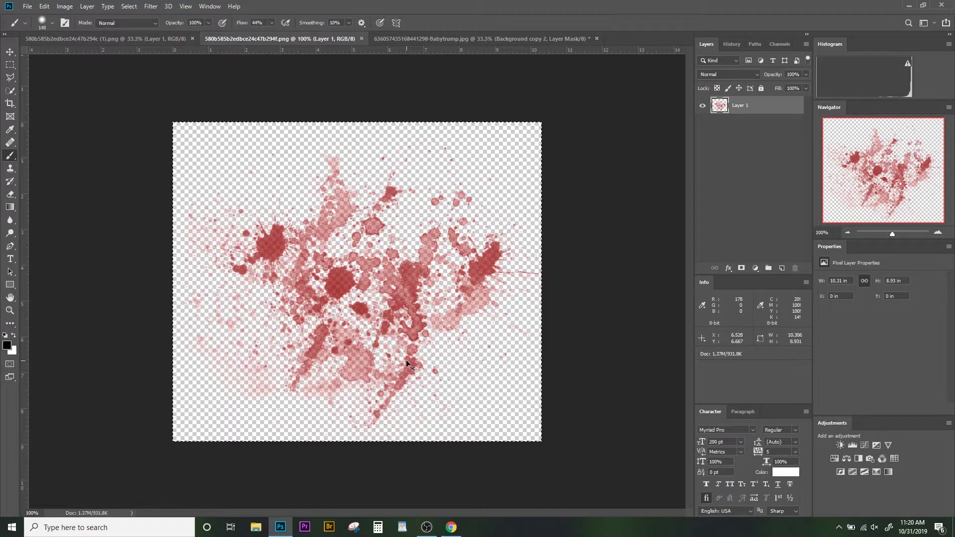
Step: Drag the pink splatter into the rally photo and mask it down to the smiling woman's chest
left_click_drag(406, 360, 239, 256)
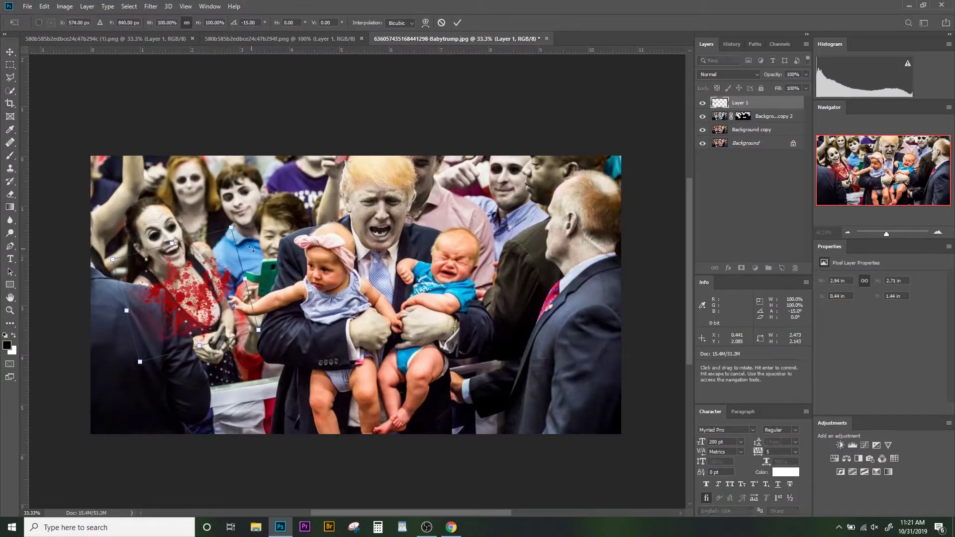
scroll(149, 278, "up", 3)
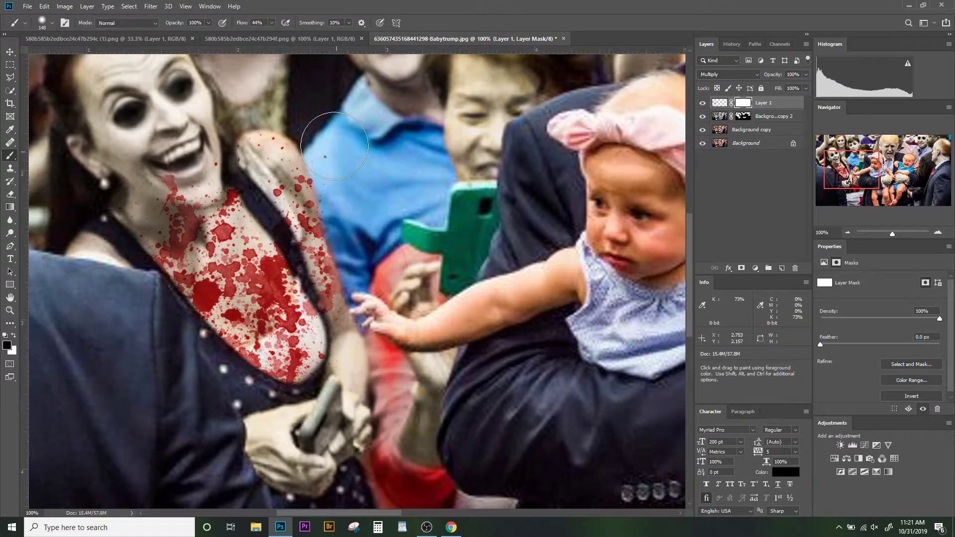
left_click_drag(118, 199, 245, 299)
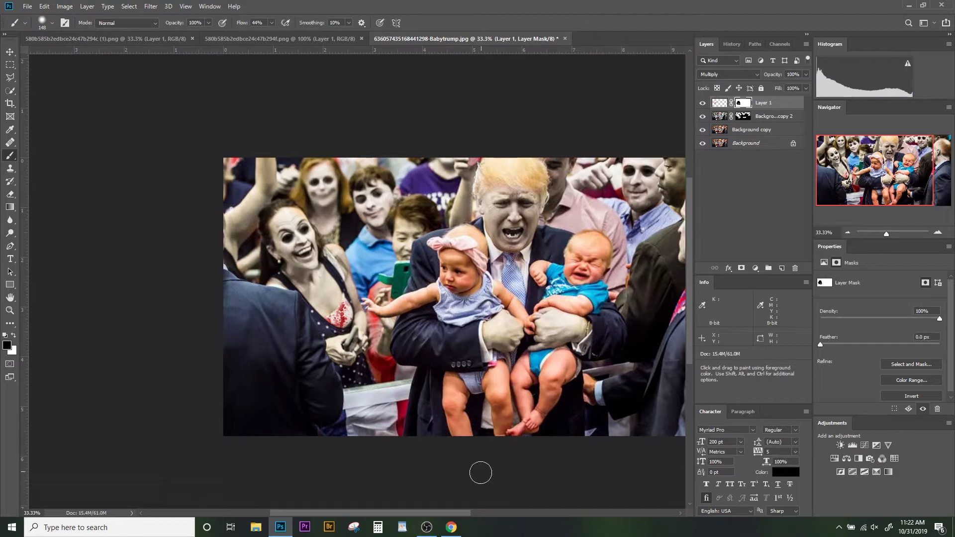
Step: Bring the red splatter into the rally photo, scale it to 31%, rotate it over the man's mouth, and set it to Multiply
left_click(214, 38)
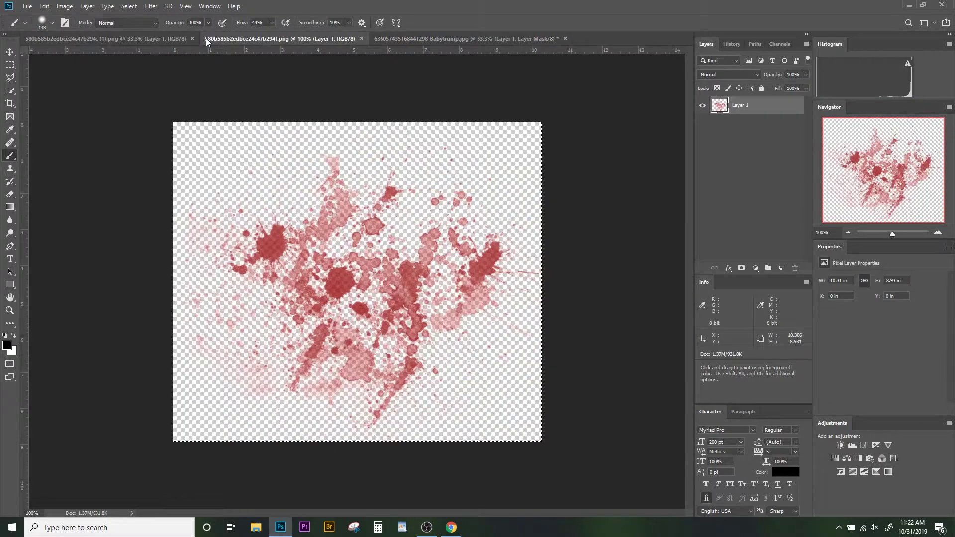
left_click(163, 40)
left_click_drag(374, 302, 752, 108)
key("ctrl+t")
left_click_drag(686, 508, 572, 427)
left_click_drag(547, 258, 569, 262)
key("ctrl+1")
key("shift+alt+m")
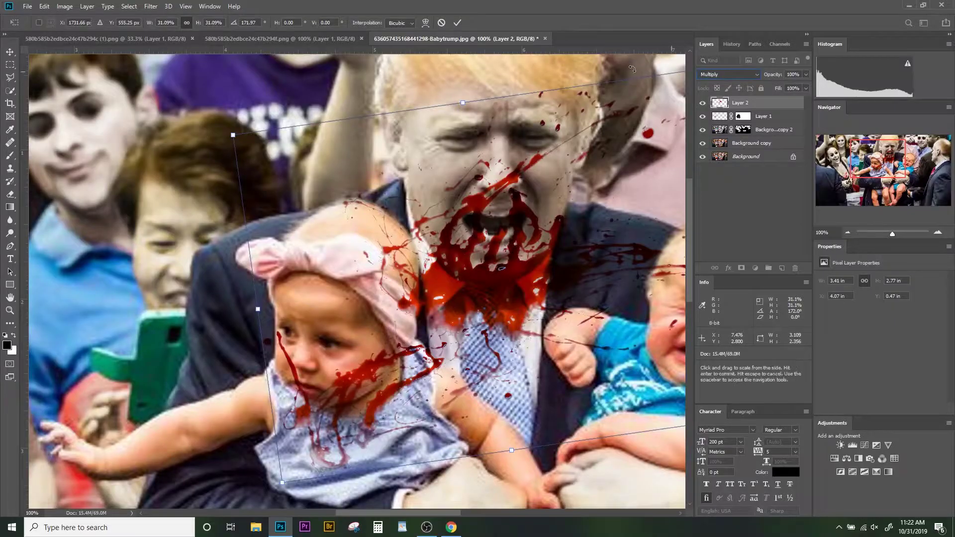
left_click(459, 24)
Step: Mask the red splatter off the baby, then merge all visible layers onto a new layer
left_click(742, 268)
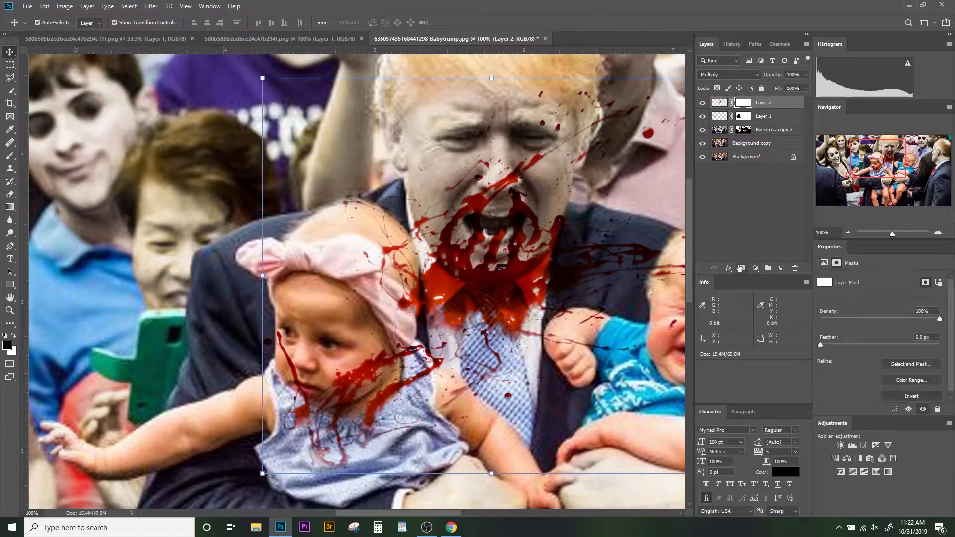
key("b")
left_click_drag(348, 348, 422, 308)
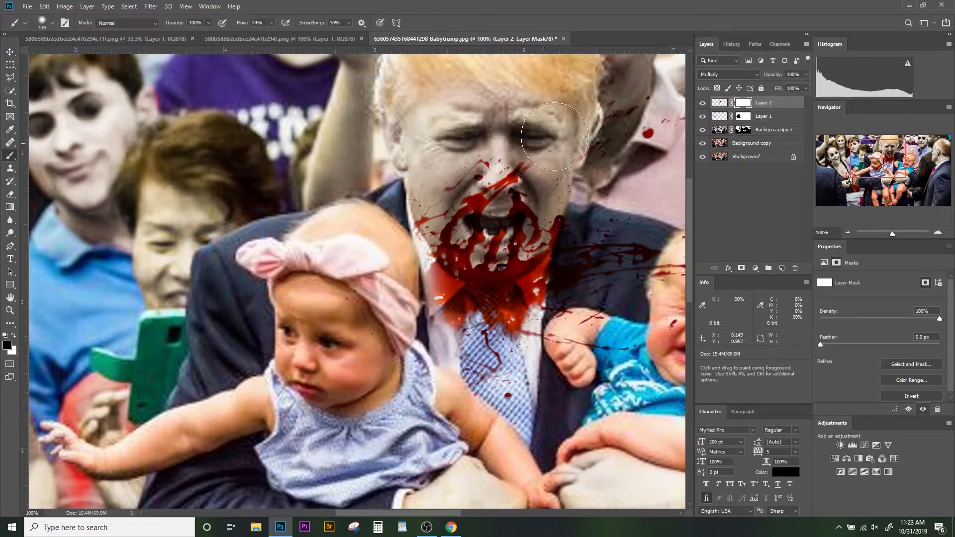
left_click_drag(505, 357, 273, 297)
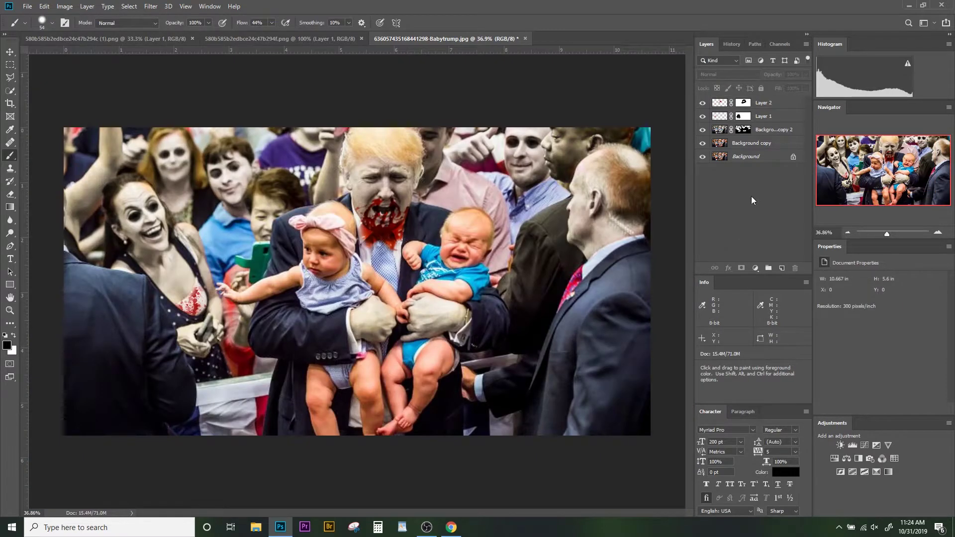
key("ctrl+shift+alt+e")
Step: Apply Camera Raw to merged Layer 3: Saturation -36, Clarity +100, Dehaze +44
left_click(754, 106)
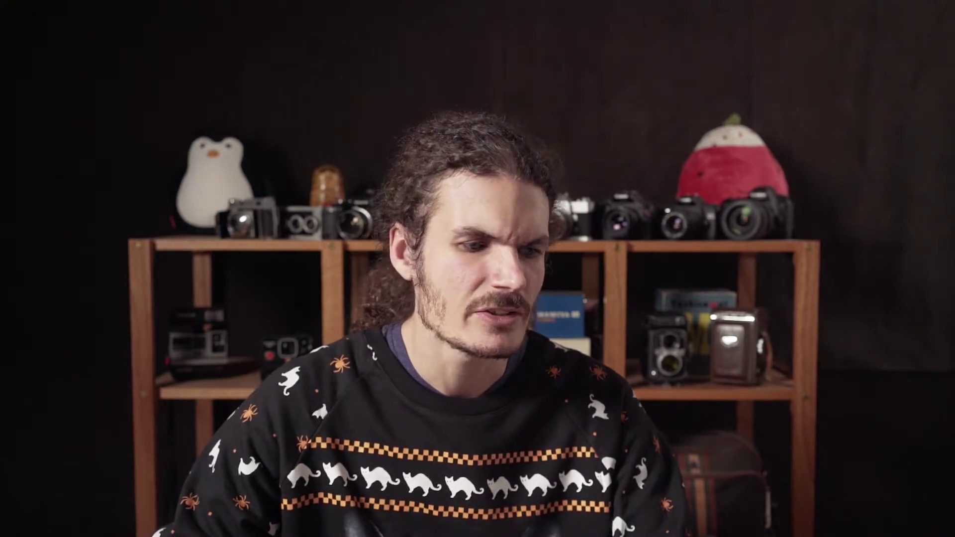
left_click(151, 6)
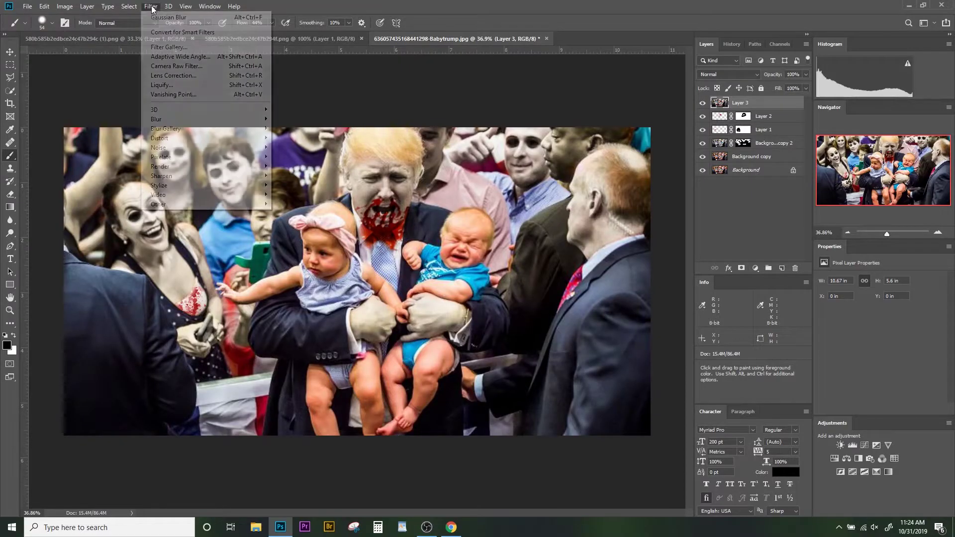
left_click(165, 67)
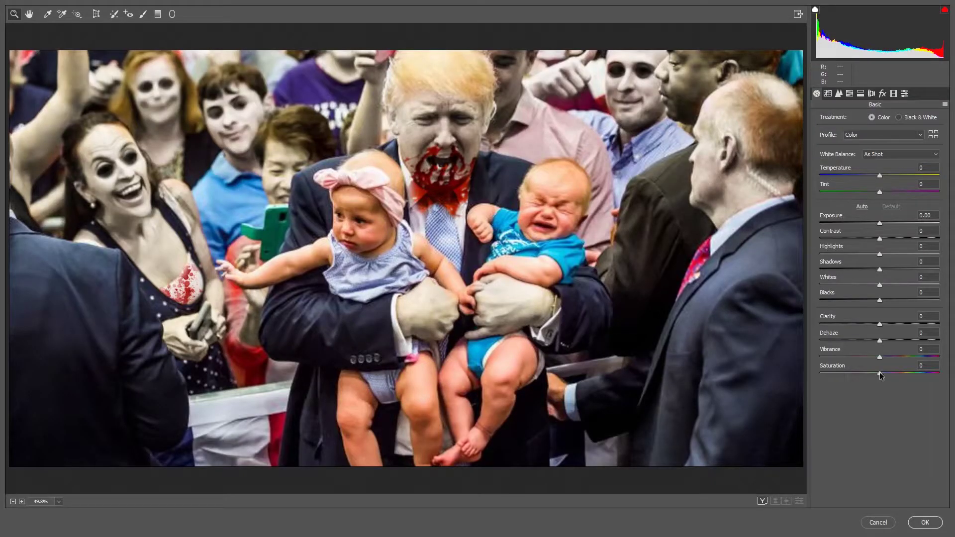
left_click_drag(879, 374, 858, 377)
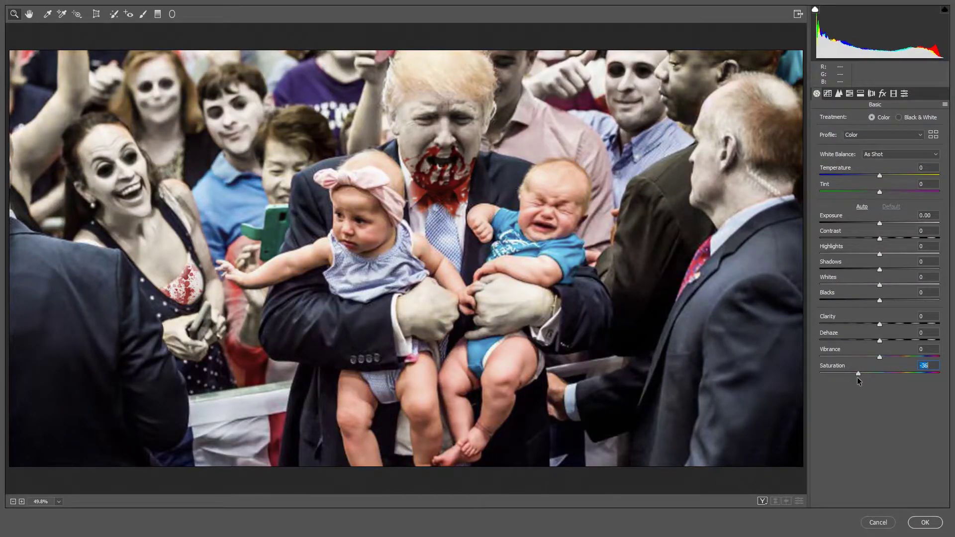
left_click_drag(881, 323, 948, 318)
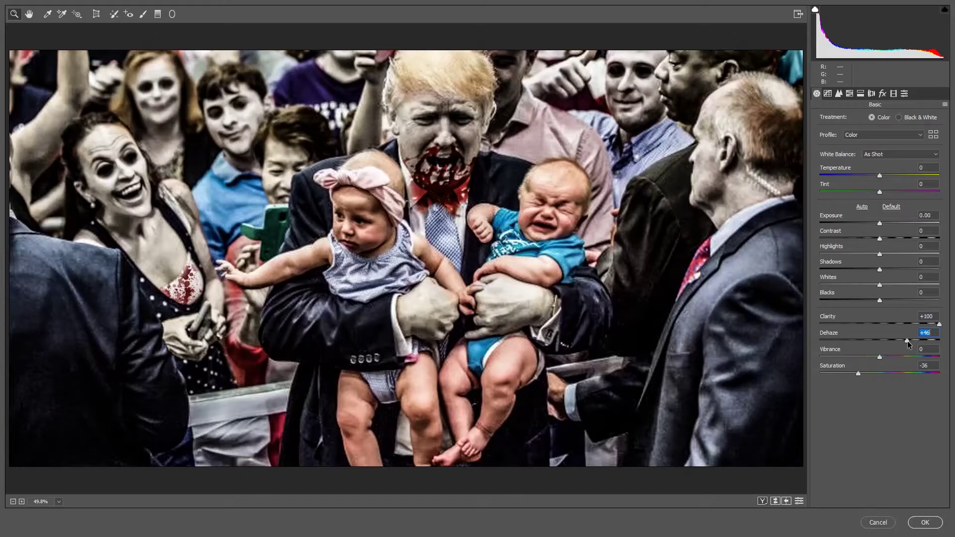
mouse_move(907, 341)
left_mouse_down()
mouse_move(892, 341)
mouse_move(917, 339)
left_mouse_up()
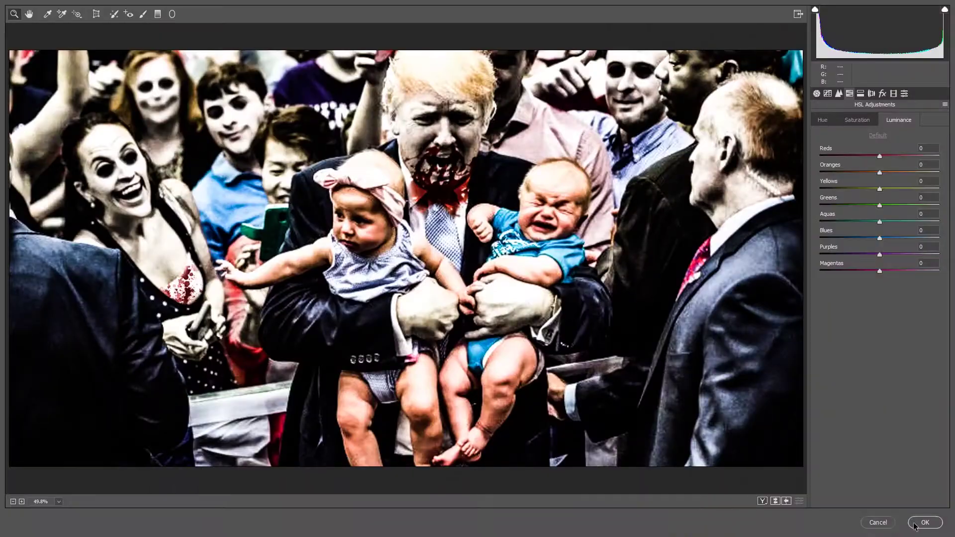
left_click(925, 522)
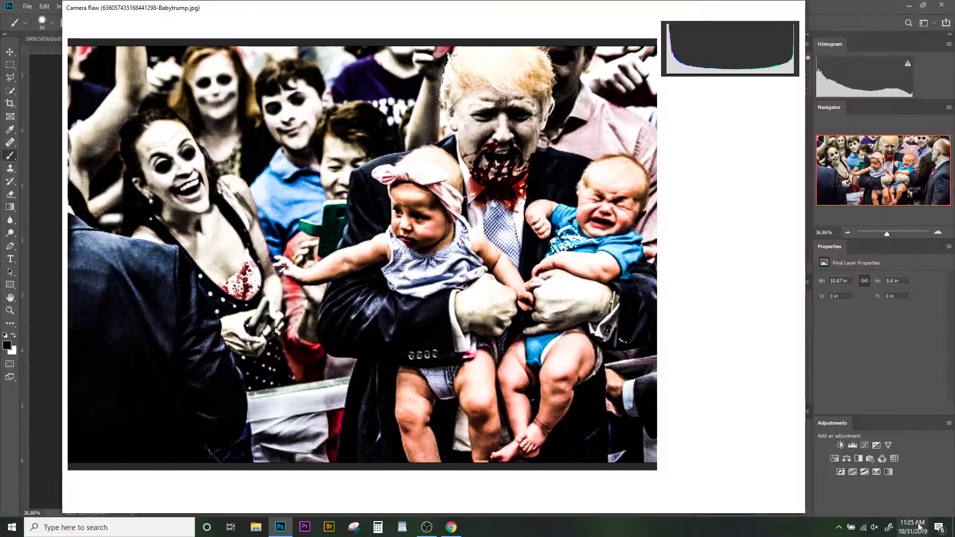
Step: Start a crop and pull its right edge in to 8.03 in wide, excluding the right-hand man
left_click(10, 103)
left_click(60, 101)
left_click_drag(653, 282, 578, 286)
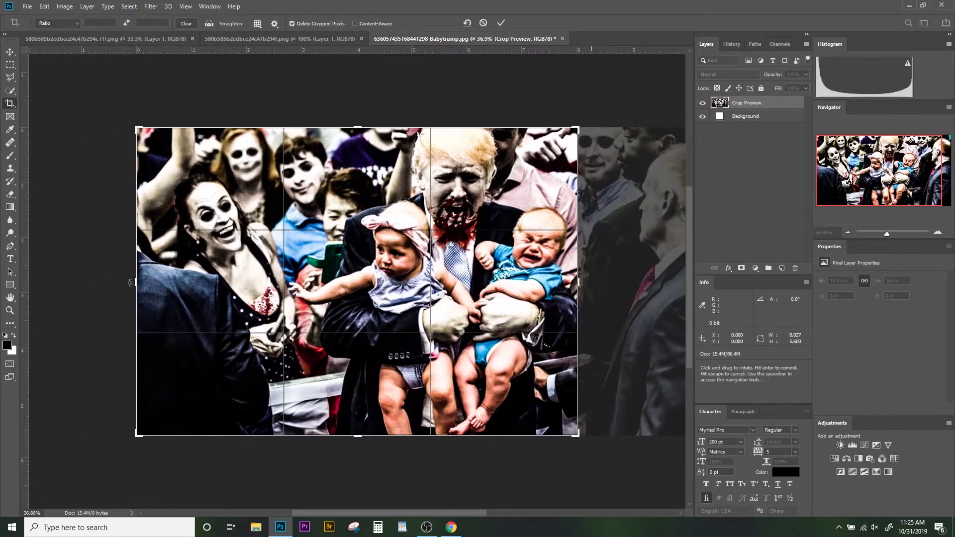
Step: Trim the crop from the left and bottom to 7.61 × 4.23 in, then compare before and after with the original photo
left_click_drag(136, 282, 153, 282)
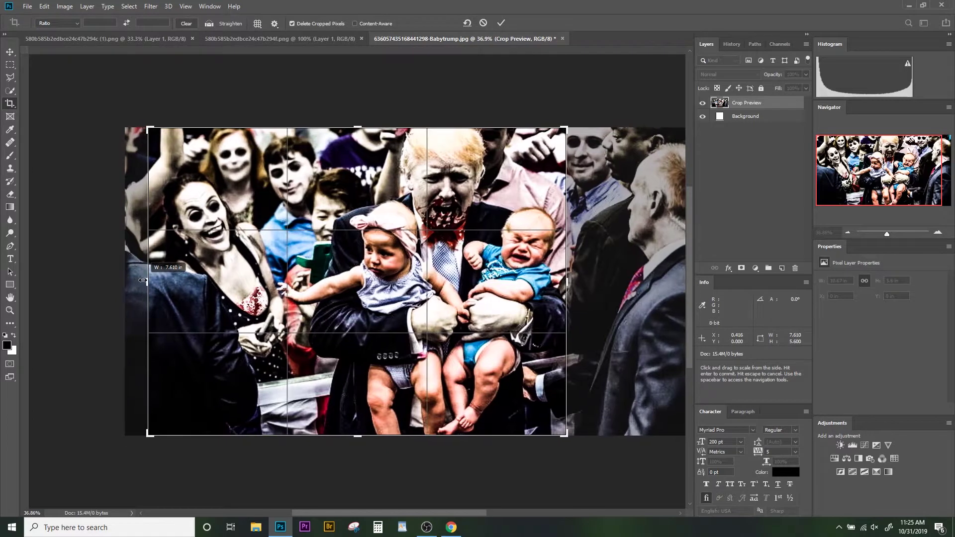
left_click_drag(362, 434, 362, 394)
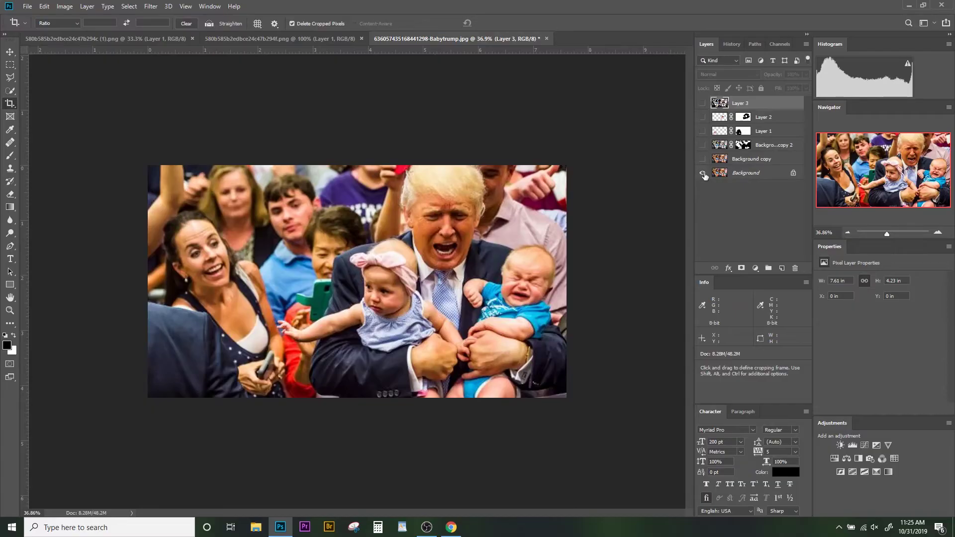
left_click(702, 173, "alt")
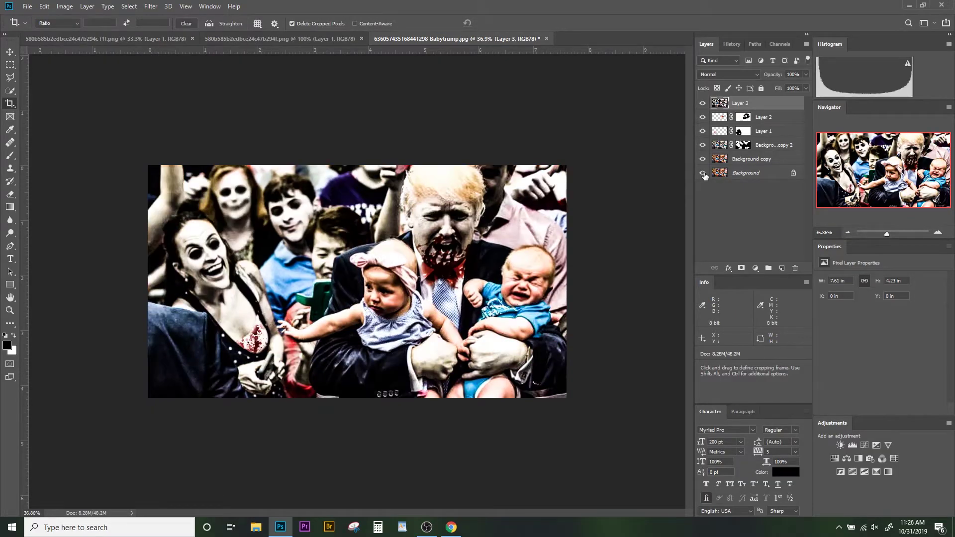
left_click(702, 173, "alt")
left_click(703, 173, "alt")
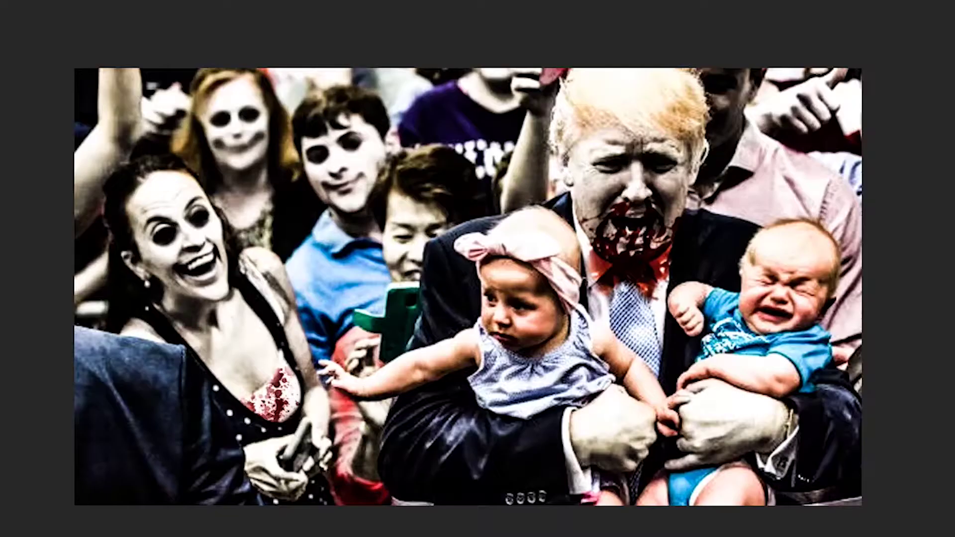